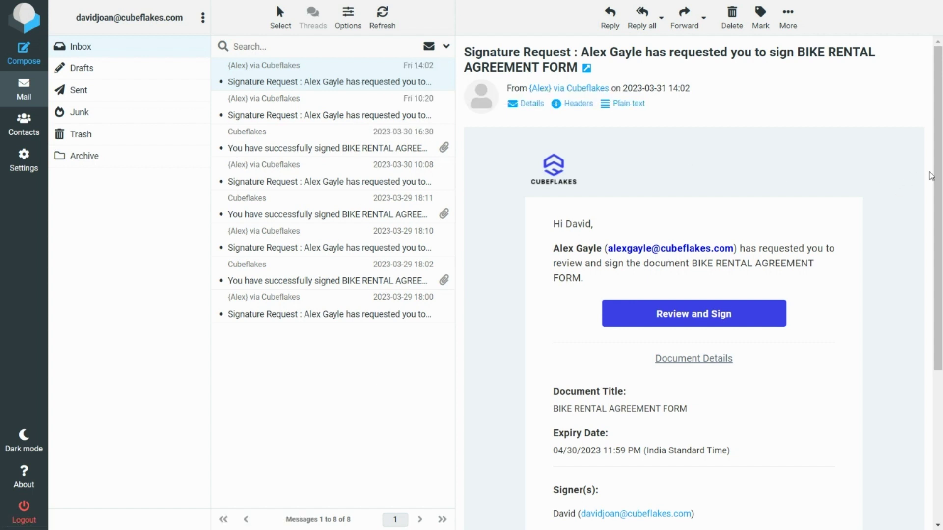
{"action": "left_click_drag", "start_coordinate": [937, 172], "coordinate": [940, 244]}
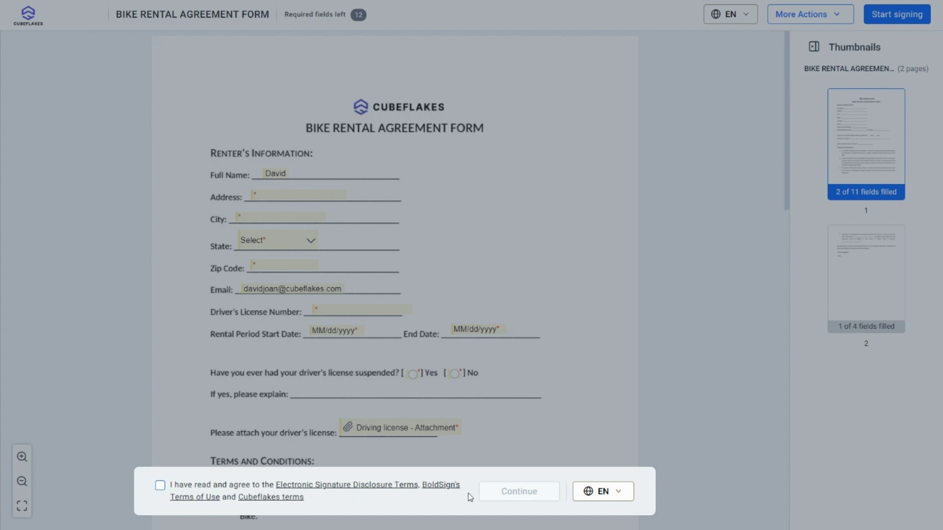
Keep the signing page in English and accept the electronic signature disclosure and terms of use
{"action": "left_click", "coordinate": [619, 498]}
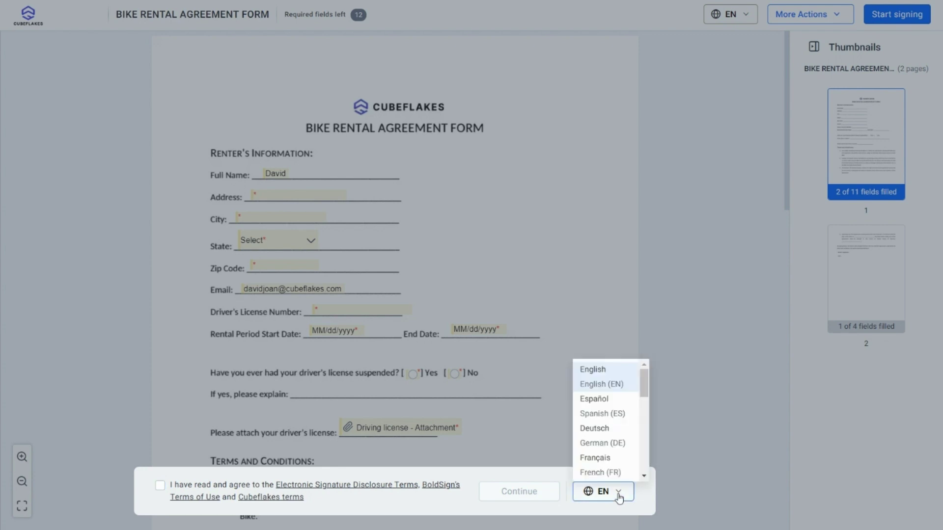
{"action": "left_click_drag", "start_coordinate": [646, 393], "coordinate": [645, 464]}
{"action": "left_click", "coordinate": [674, 476]}
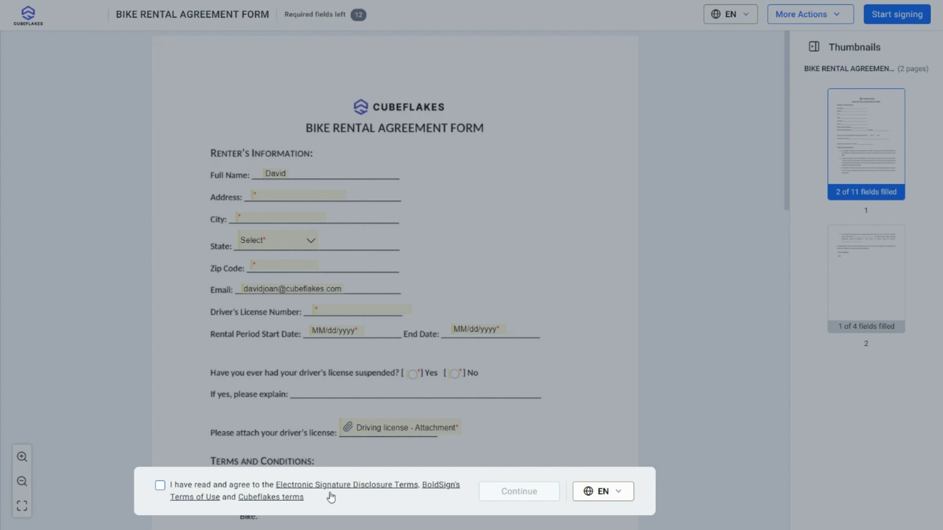
{"action": "left_click", "coordinate": [159, 486]}
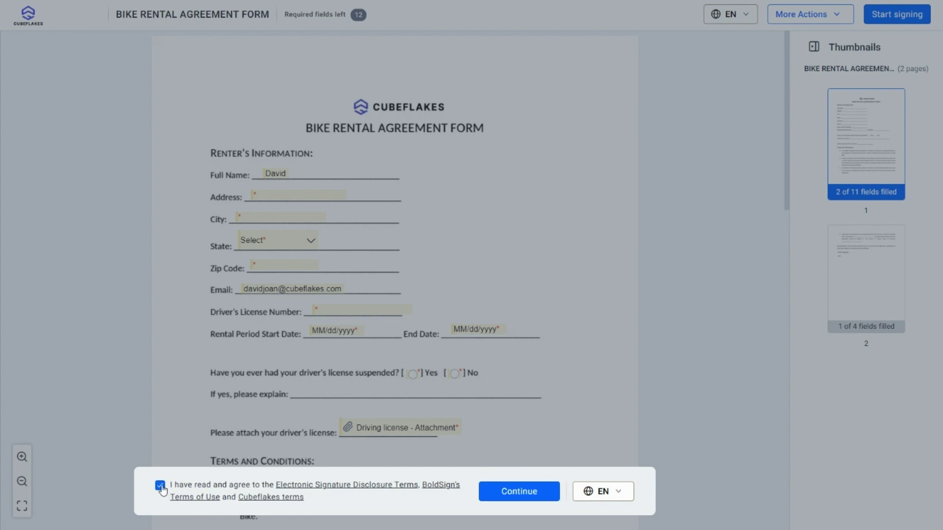
Continue past the agreement, then check the More Actions menu and close it
{"action": "left_click", "coordinate": [507, 503]}
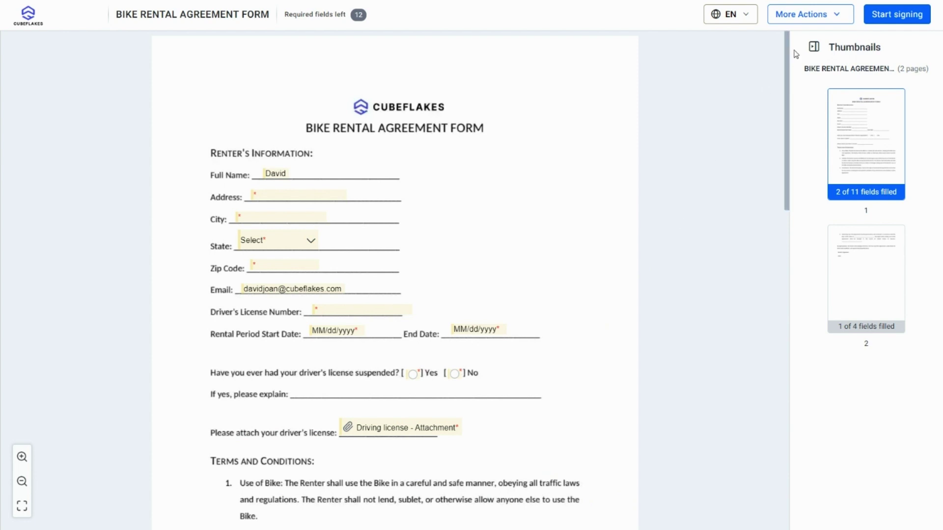
{"action": "left_click", "coordinate": [836, 24]}
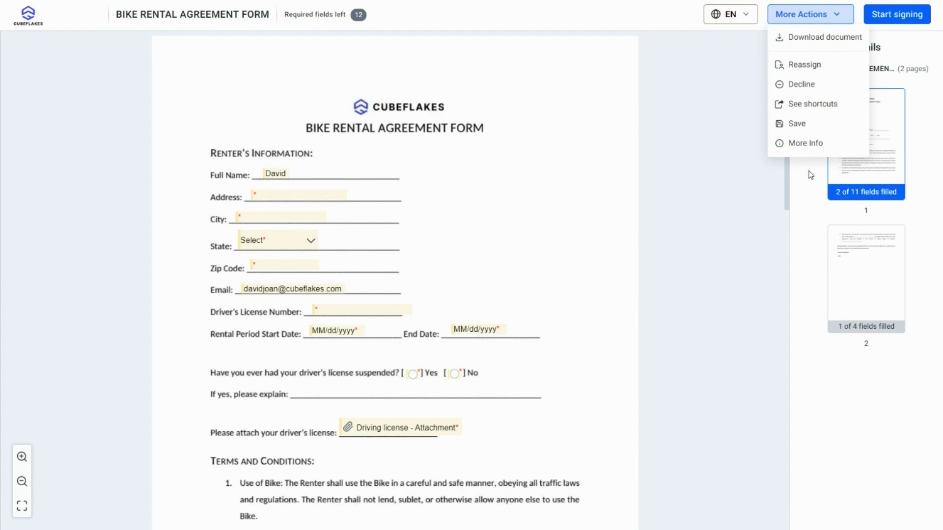
{"action": "left_click", "coordinate": [810, 175]}
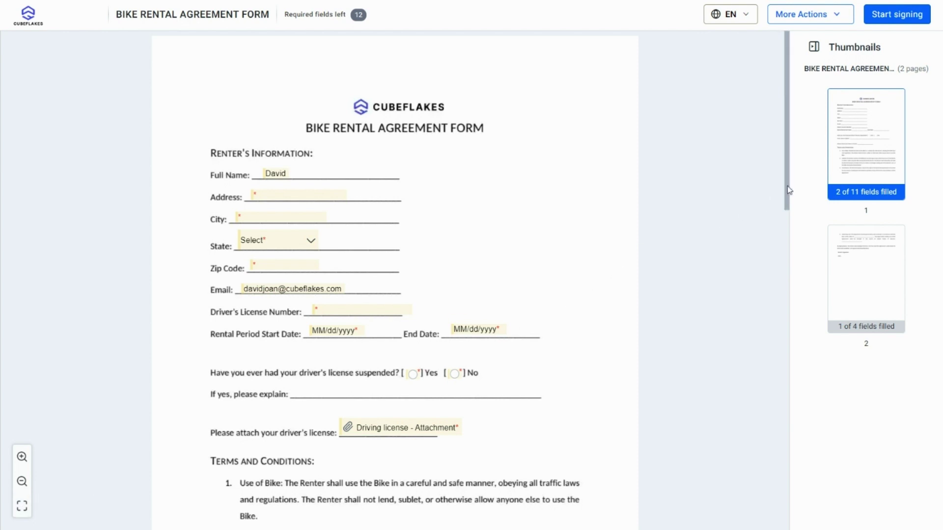
{"action": "mouse_move", "coordinate": [787, 188]}
{"action": "left_mouse_down"}
{"action": "mouse_move", "coordinate": [786, 367]}
{"action": "mouse_move", "coordinate": [794, 199]}
{"action": "left_mouse_up"}
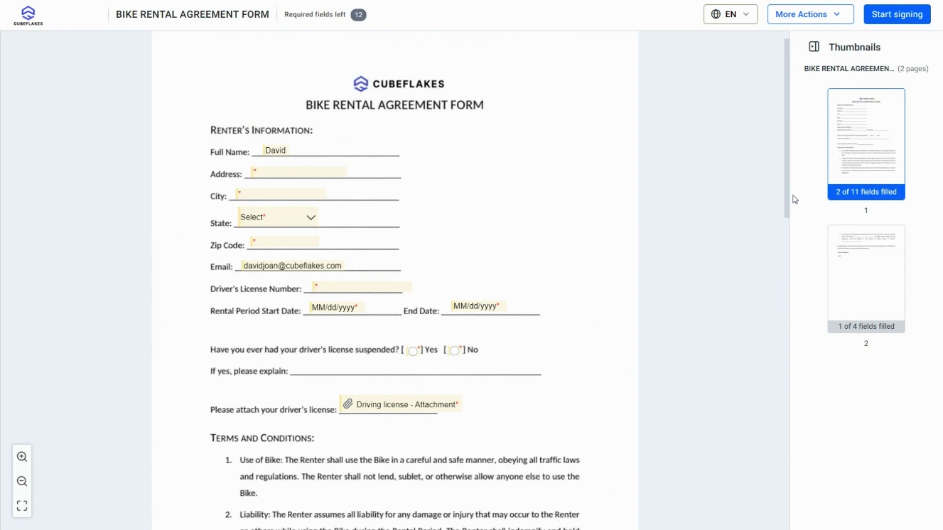
Start guided signing and enter address 'East 34th Street' and city 'Geneva'
{"action": "left_click", "coordinate": [903, 22]}
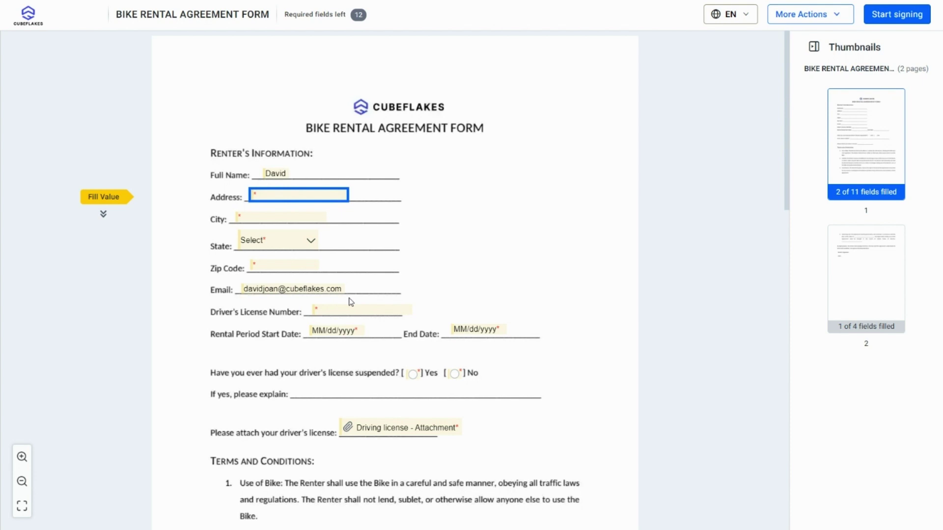
{"action": "left_click", "coordinate": [268, 196]}
{"action": "type", "text": "East 34th Street"}
{"action": "left_click", "coordinate": [284, 218]}
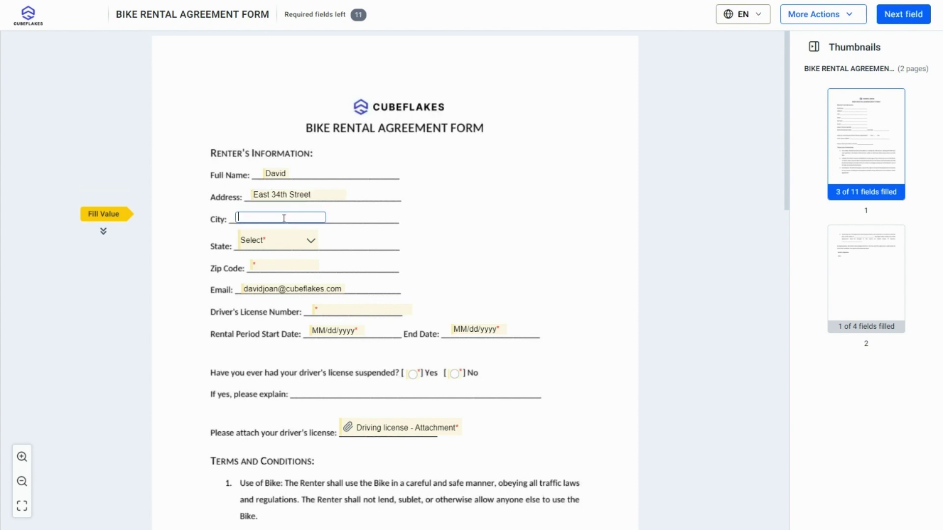
{"action": "type", "text": "Geneva"}
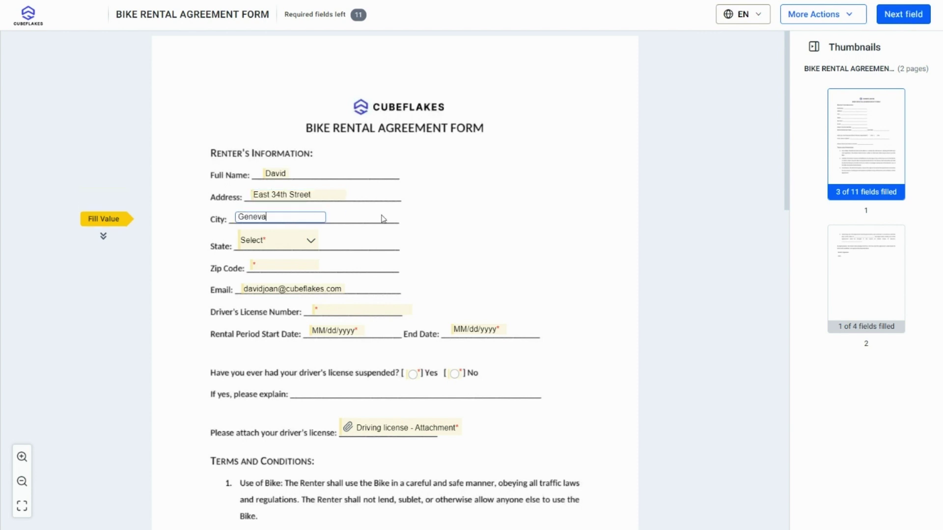
{"action": "left_click", "coordinate": [421, 230]}
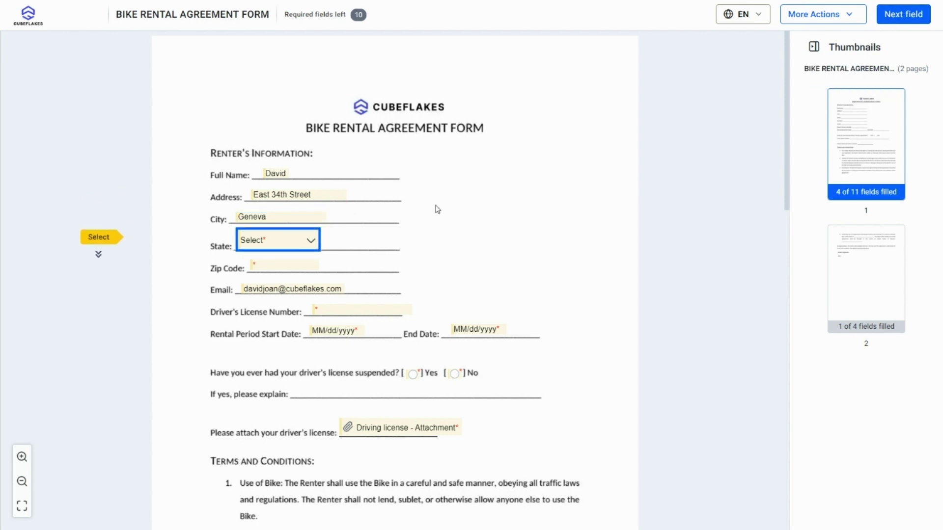
{"action": "left_click", "coordinate": [315, 243]}
{"action": "left_click", "coordinate": [291, 306]}
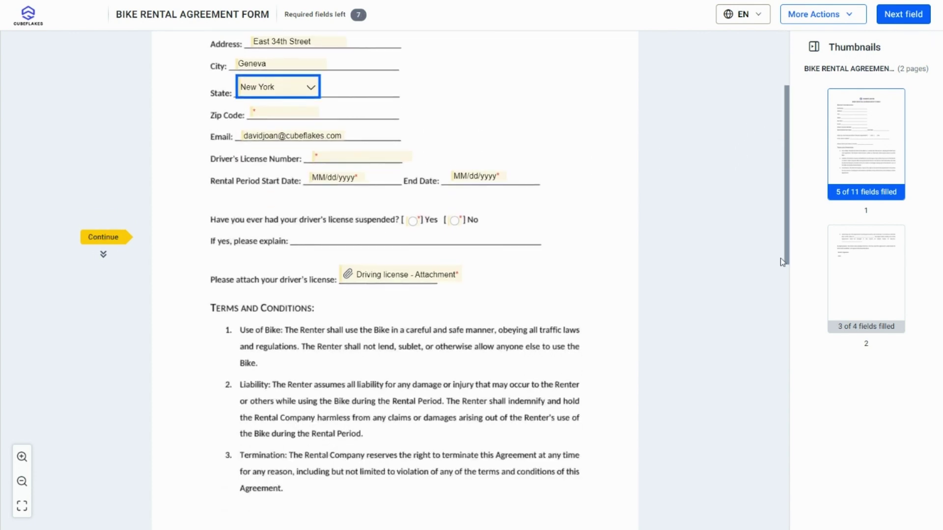
{"action": "left_click_drag", "start_coordinate": [786, 201], "coordinate": [778, 365]}
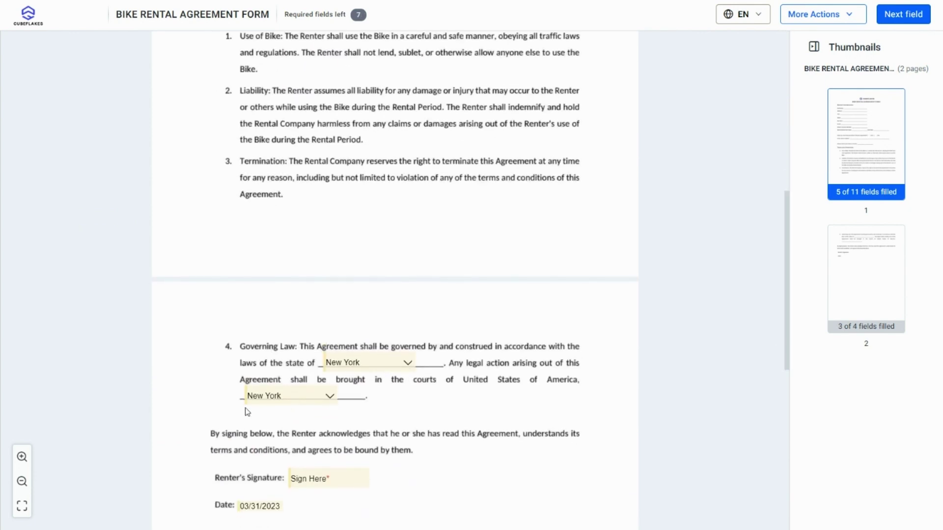
{"action": "left_click_drag", "start_coordinate": [788, 348], "coordinate": [793, 190]}
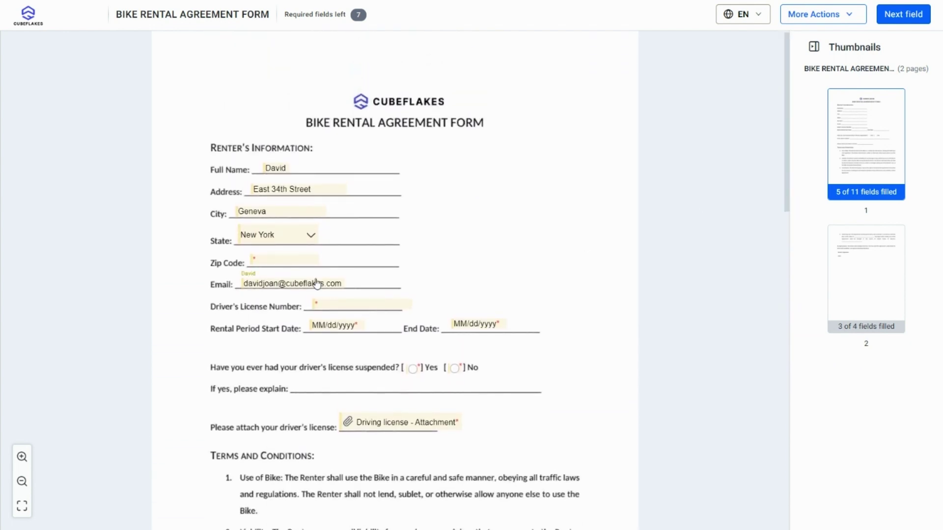
{"action": "left_click", "coordinate": [283, 259]}
{"action": "type", "text": "10007"}
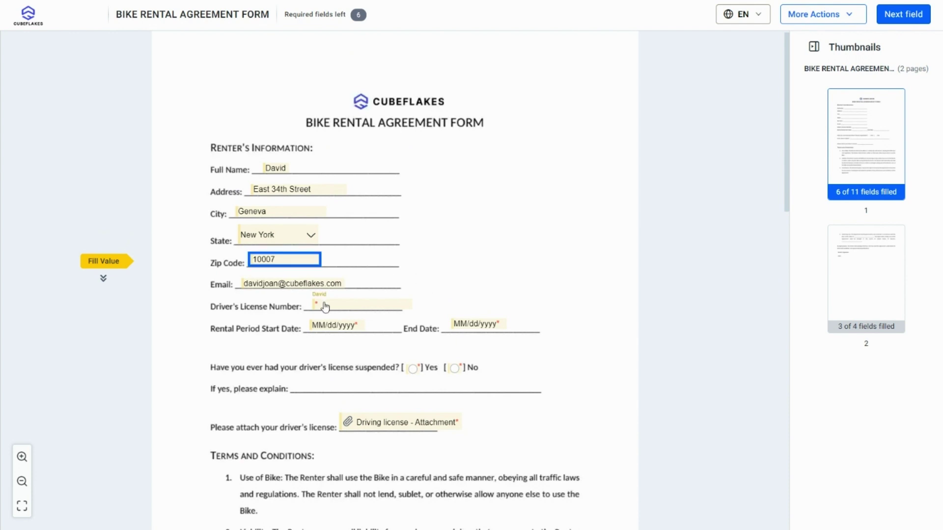
{"action": "left_click", "coordinate": [324, 306]}
{"action": "type", "text": "43"}
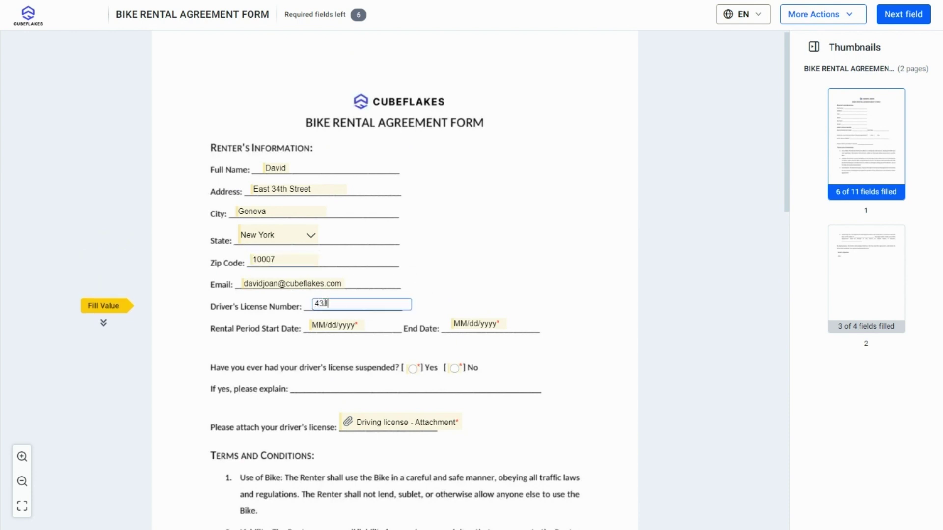
{"action": "type", "text": "1287152"}
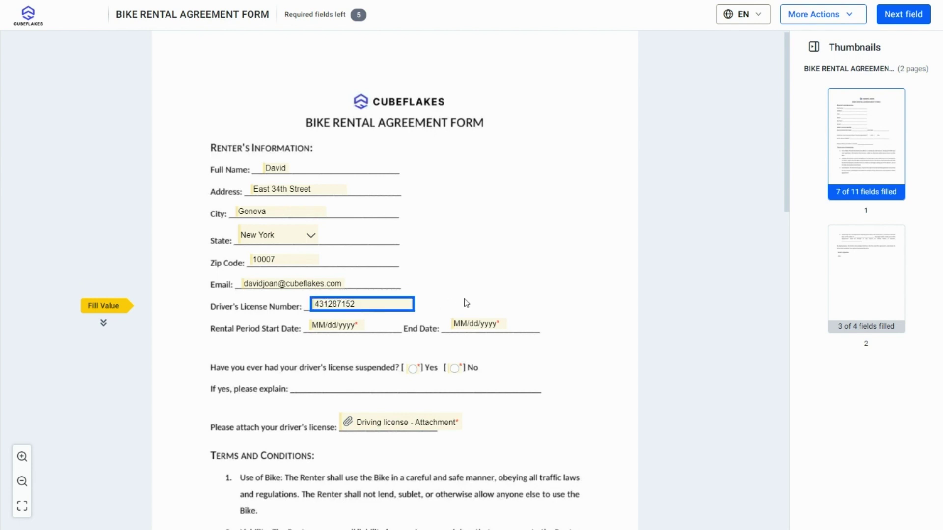
Set the rental start date to April 3, 2023 and end date to April 15, 2023
{"action": "left_click", "coordinate": [336, 325]}
{"action": "left_click", "coordinate": [452, 347]}
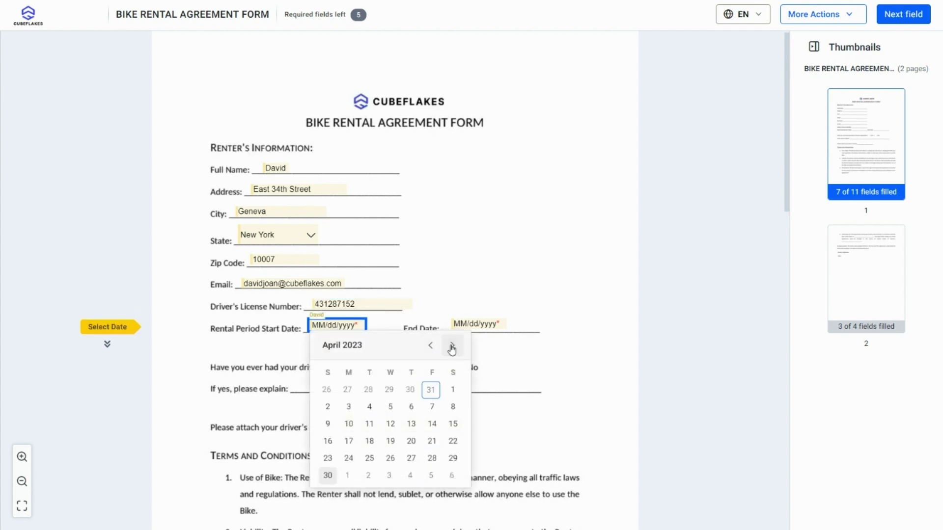
{"action": "left_click", "coordinate": [349, 407]}
{"action": "left_click", "coordinate": [472, 329]}
{"action": "left_click", "coordinate": [489, 344]}
{"action": "left_click", "coordinate": [489, 423]}
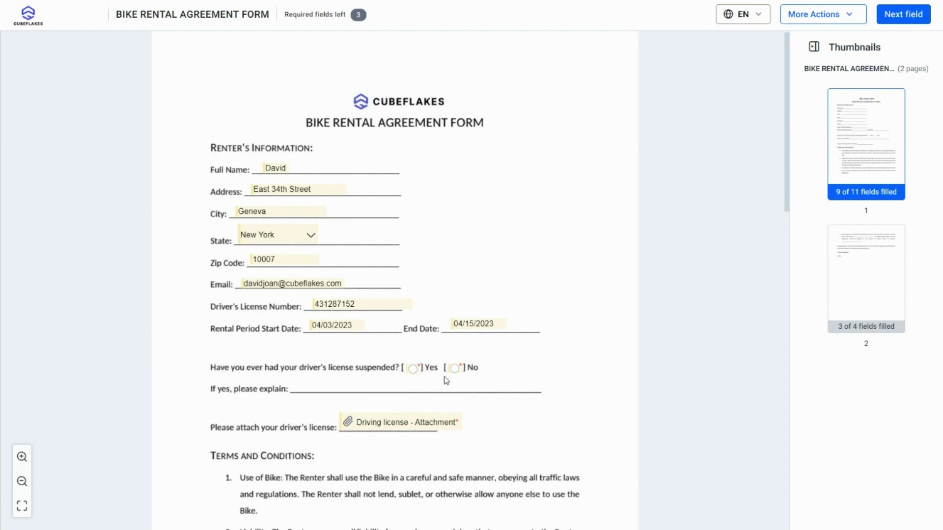
Answer No to the license-suspension question
{"action": "left_click", "coordinate": [455, 368]}
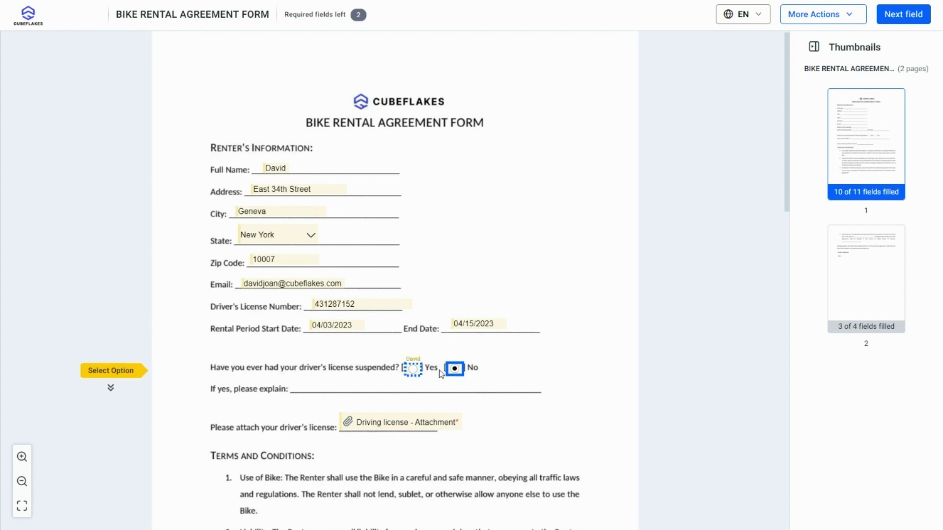
{"action": "left_click", "coordinate": [414, 369]}
{"action": "left_click", "coordinate": [454, 369]}
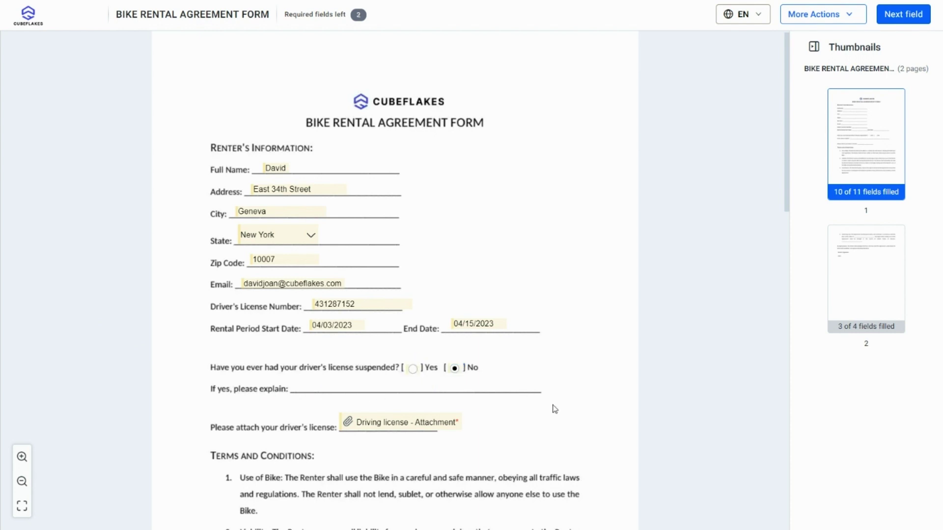
Attach 'Driving license.pdf' to the driver's license field
{"action": "left_click", "coordinate": [404, 422]}
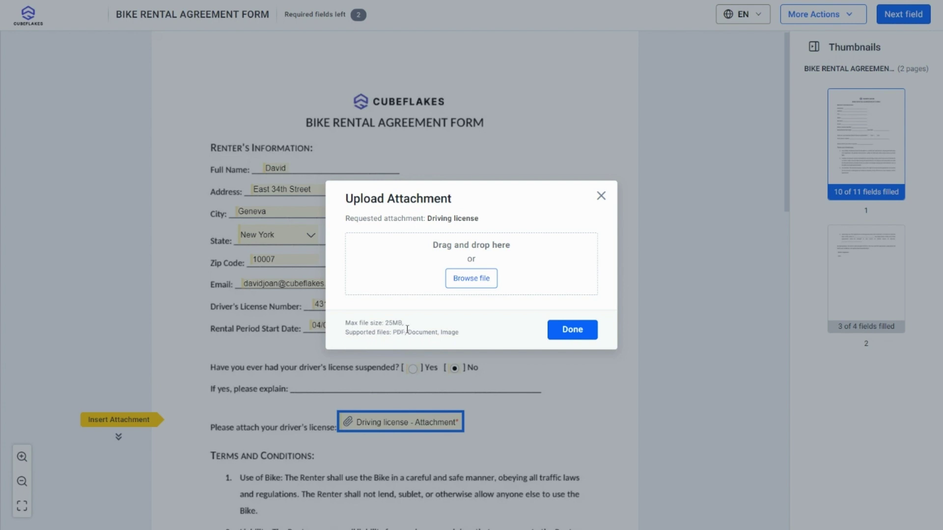
{"action": "left_click", "coordinate": [472, 283]}
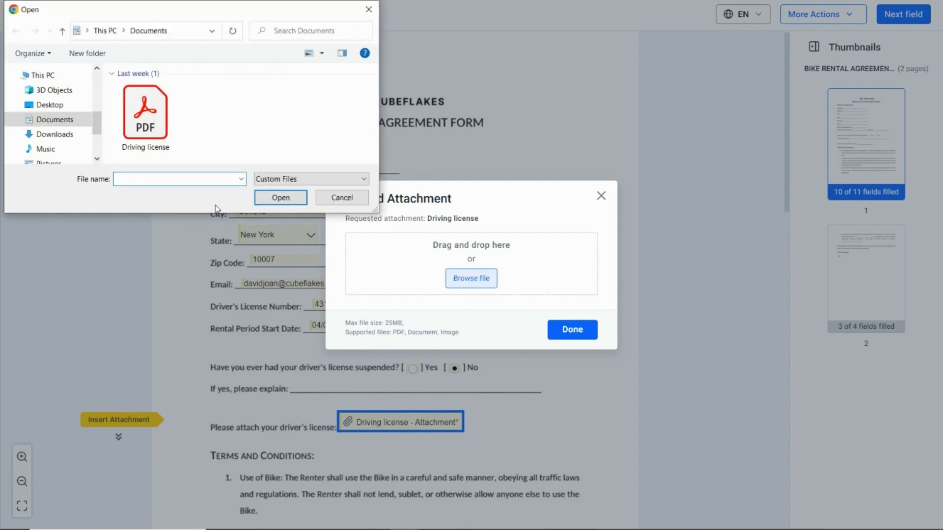
{"action": "double_click", "coordinate": [158, 147]}
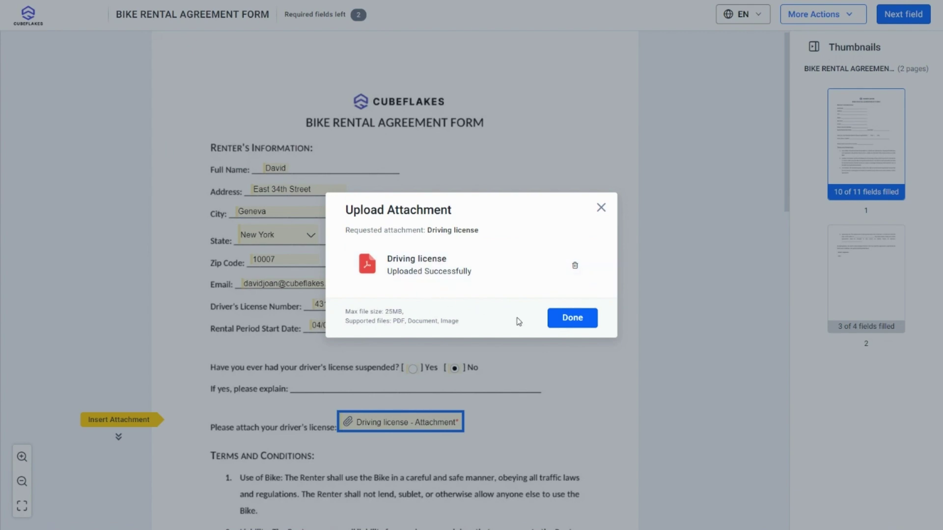
{"action": "left_click", "coordinate": [573, 318]}
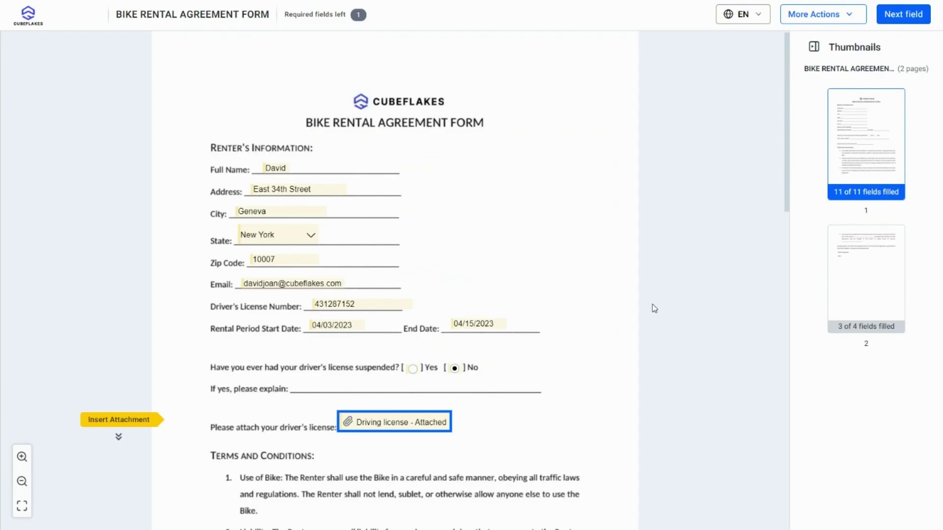
{"action": "left_click_drag", "start_coordinate": [785, 206], "coordinate": [792, 409]}
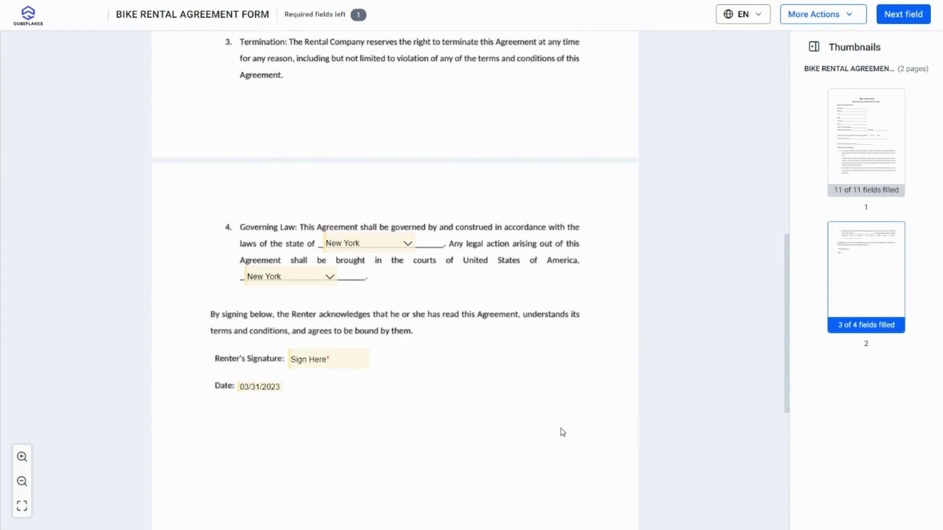
Apply a typed 'David' signature in the second script style to the renter's signature field
{"action": "left_click", "coordinate": [338, 363]}
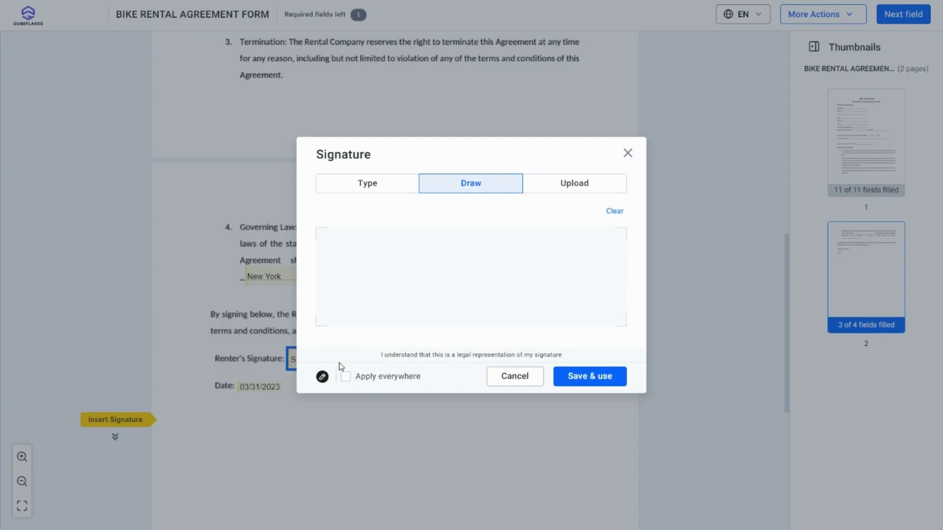
{"action": "left_click", "coordinate": [372, 186]}
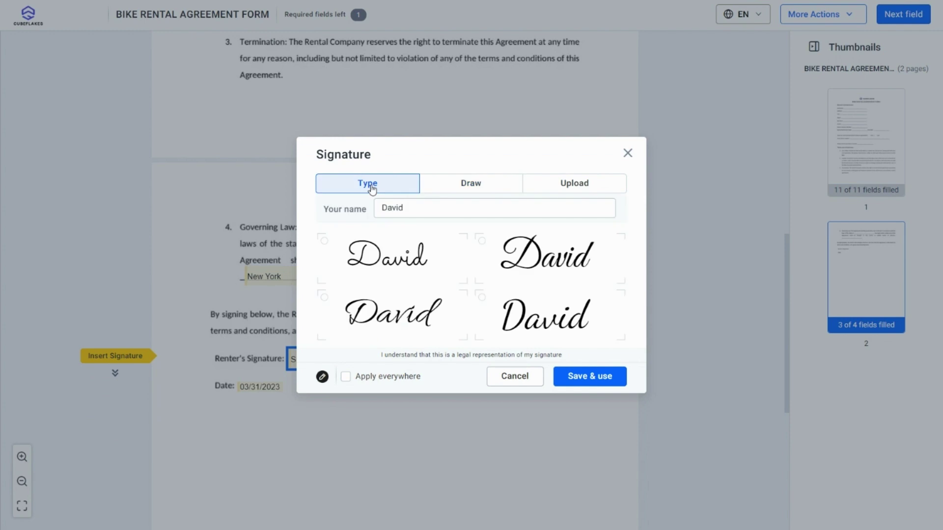
{"action": "left_click", "coordinate": [472, 184]}
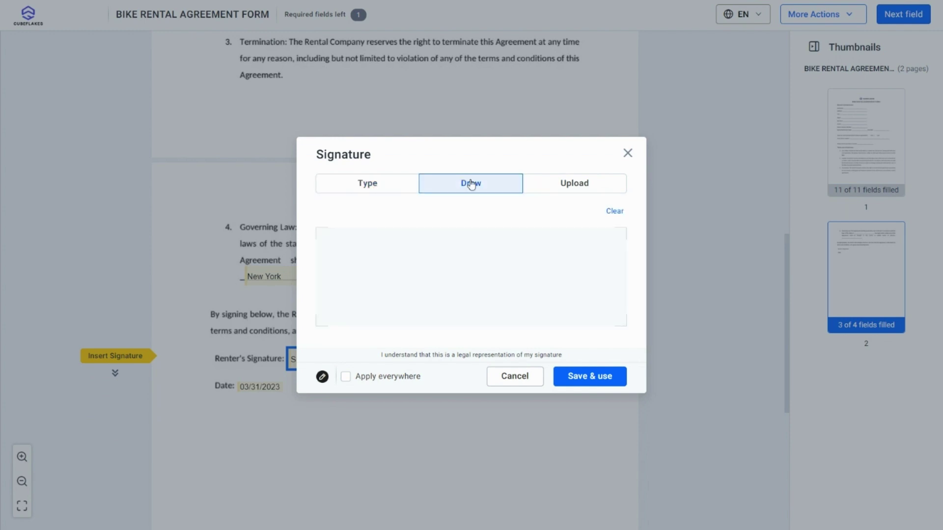
{"action": "left_click", "coordinate": [563, 182]}
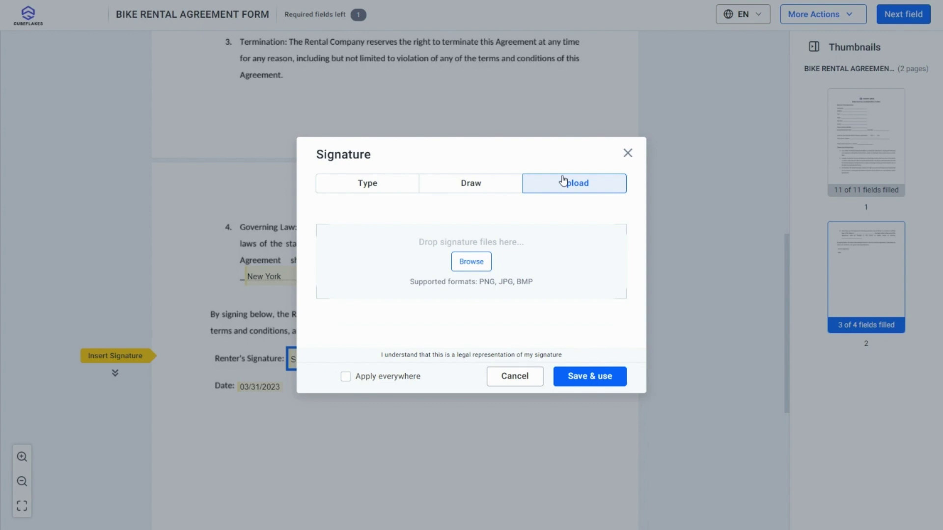
{"action": "left_click", "coordinate": [359, 189]}
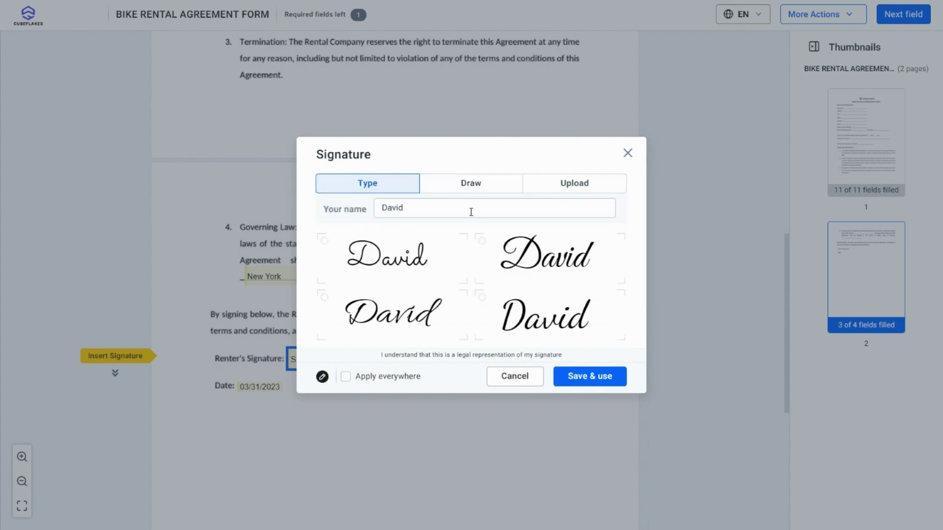
{"action": "left_click", "coordinate": [529, 272]}
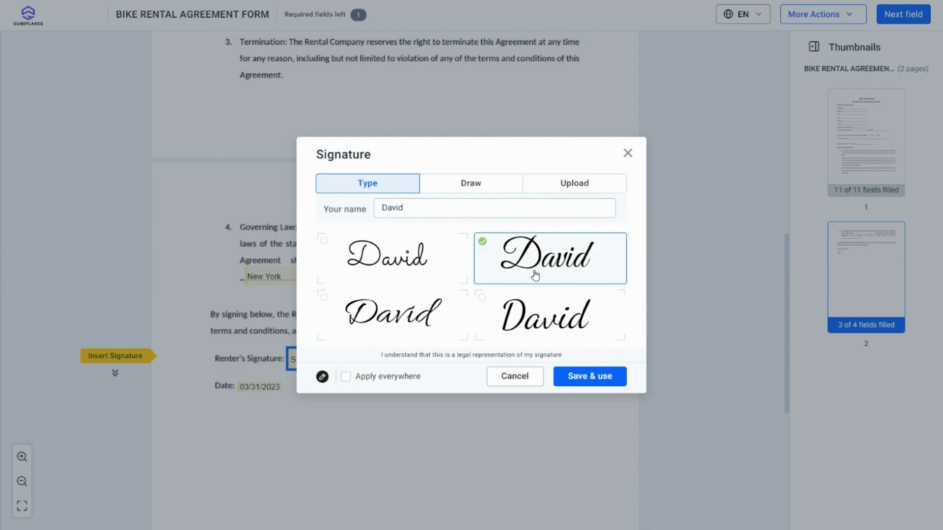
{"action": "left_click", "coordinate": [577, 376]}
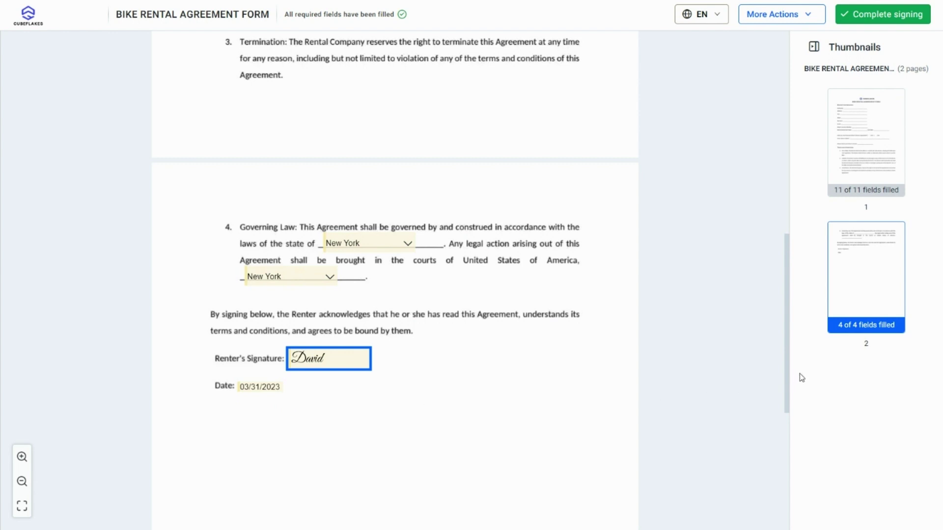
{"action": "left_click_drag", "start_coordinate": [786, 391], "coordinate": [782, 193]}
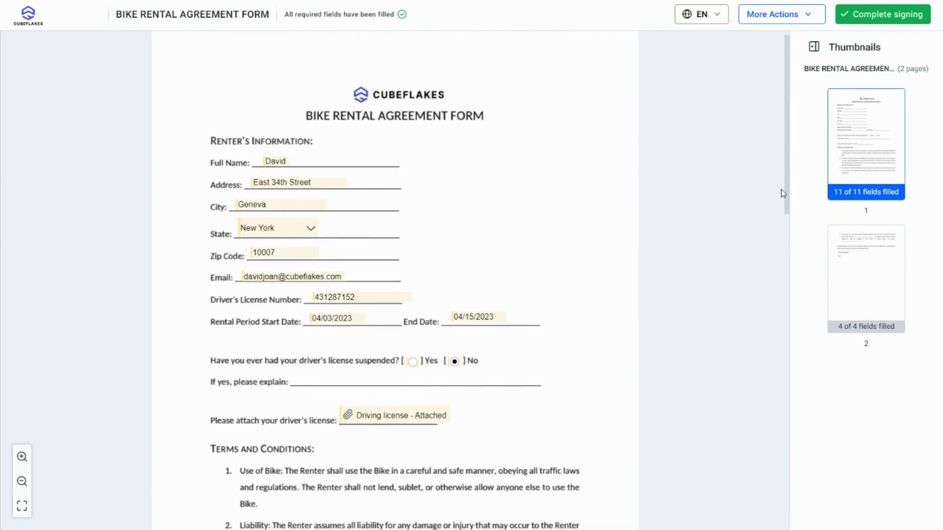
Complete signing to submit the signed bike rental agreement
{"action": "left_click", "coordinate": [874, 25]}
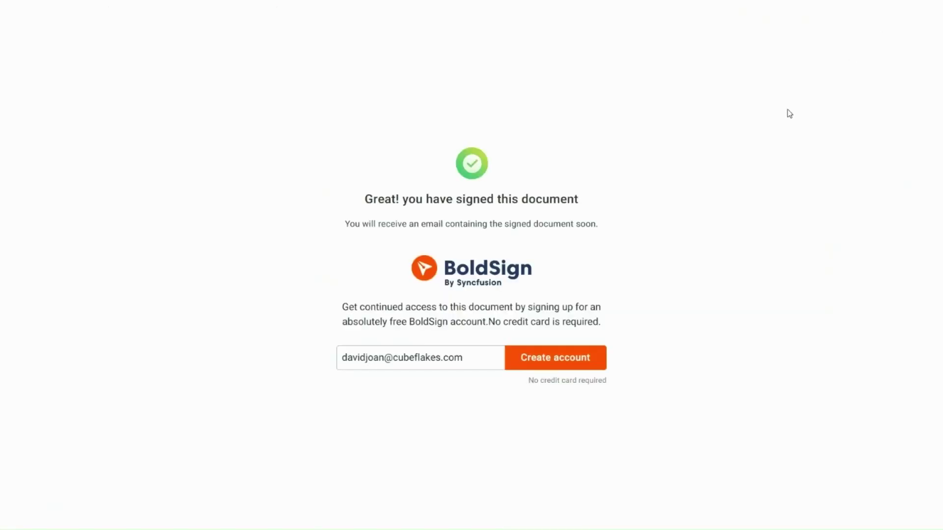